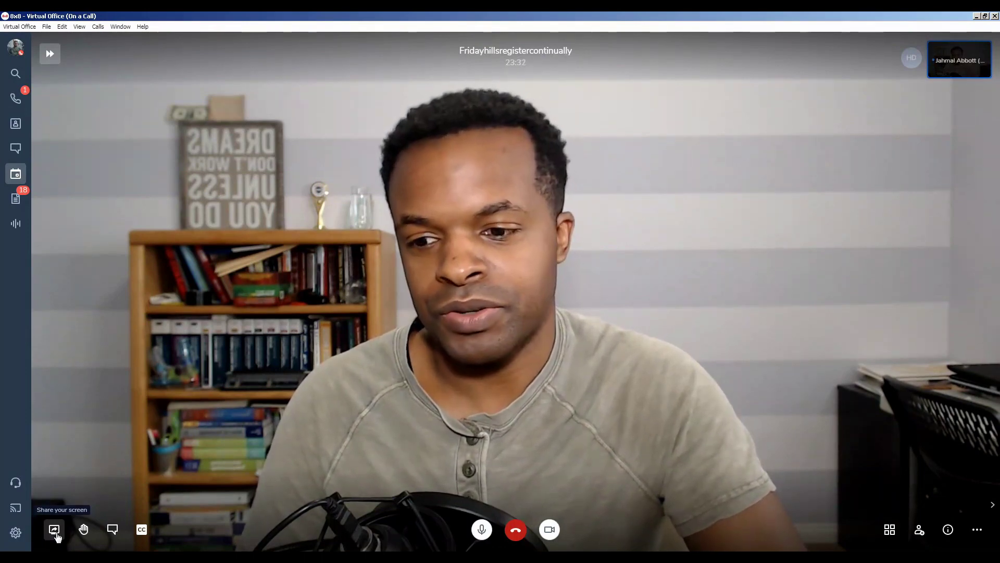
# - Preview the screen-sharing options, browsing application windows and then whole screens
pyautogui.click(56, 531)
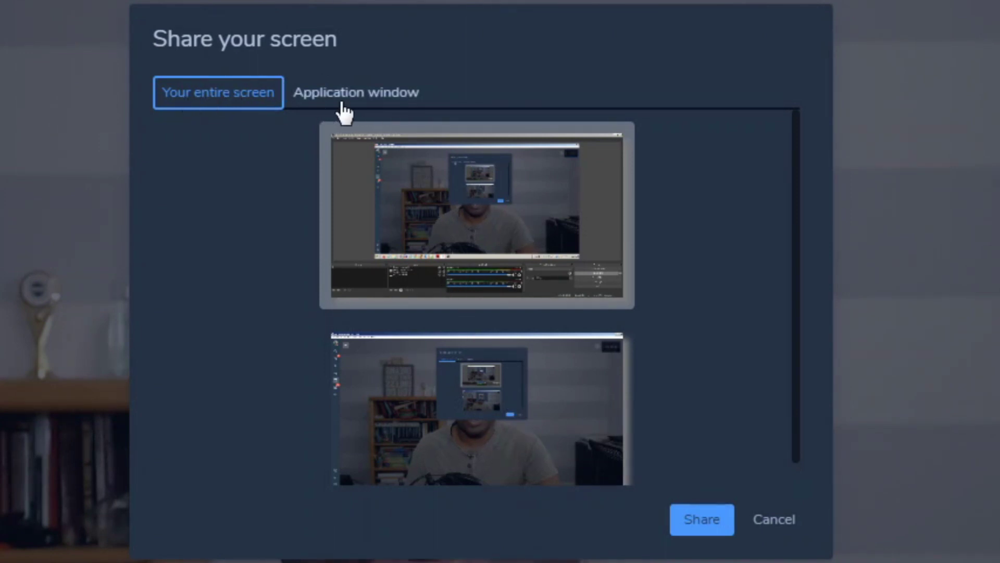
pyautogui.click(376, 104)
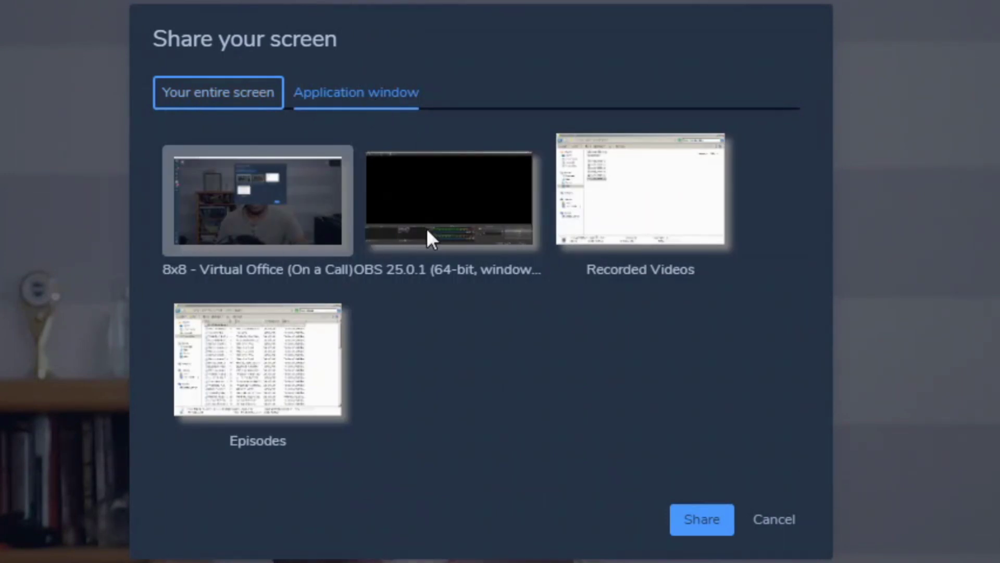
pyautogui.click(234, 103)
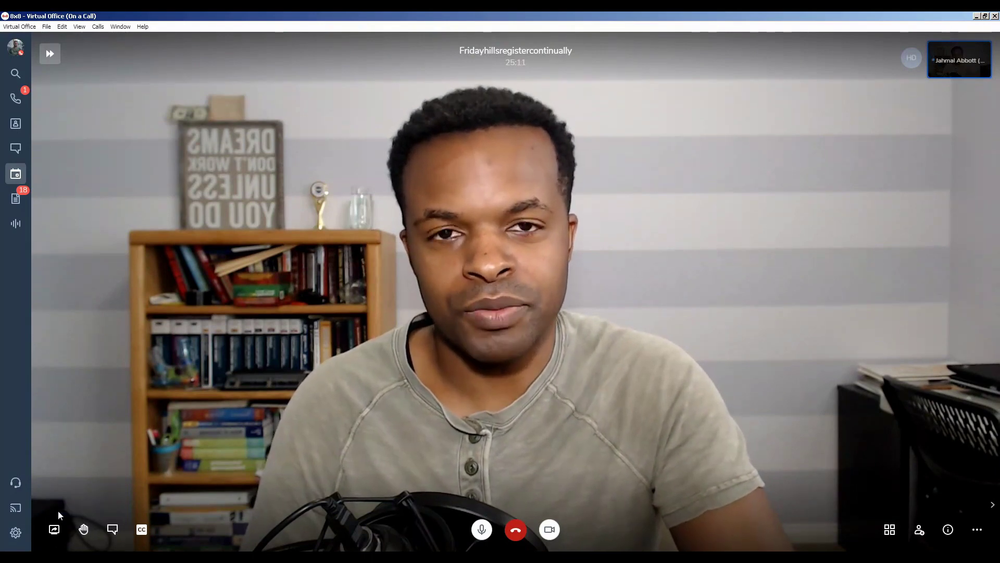
# - Post a message in the meeting chat announcing your arrival by name
pyautogui.click(113, 530)
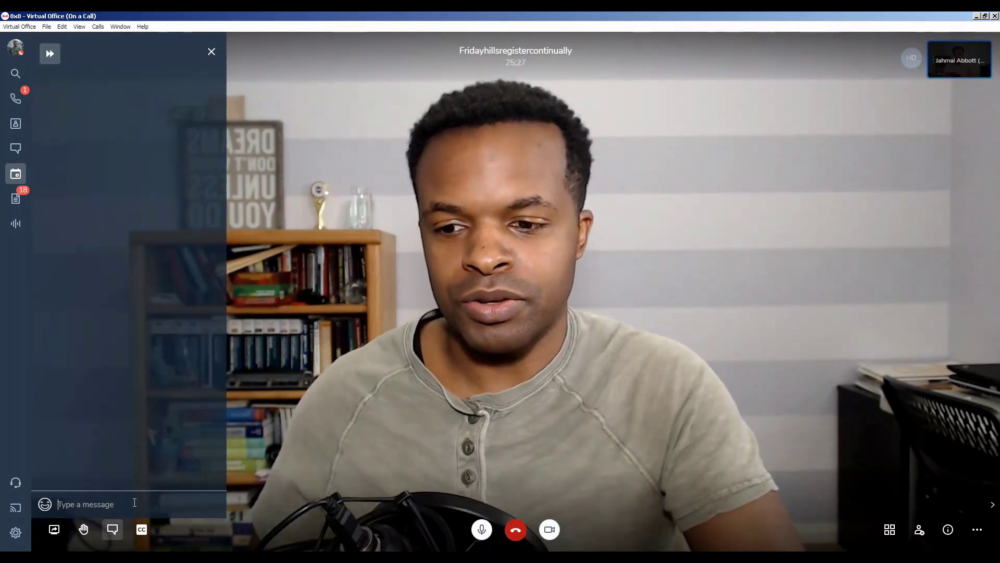
pyautogui.write('I')
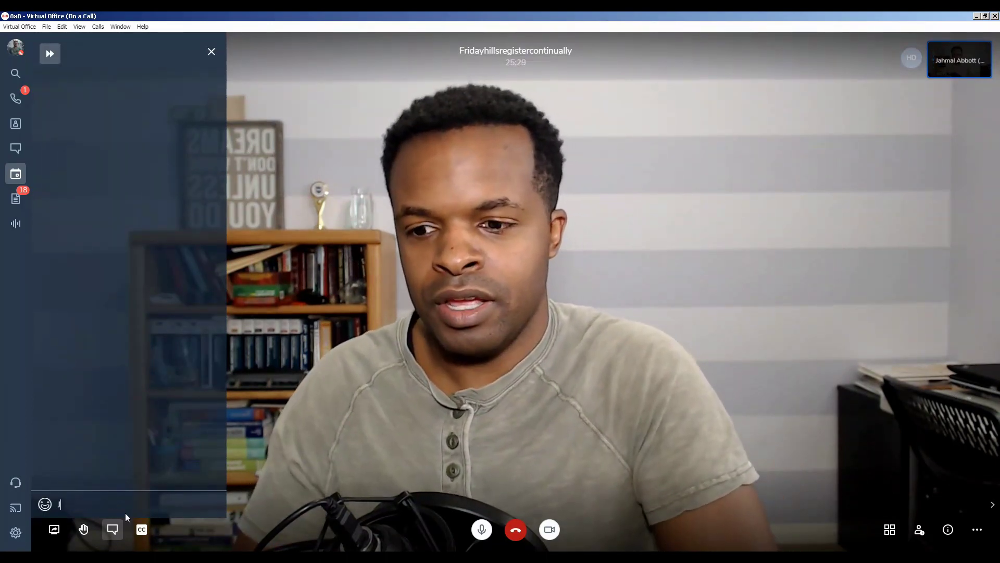
pyautogui.write('a')
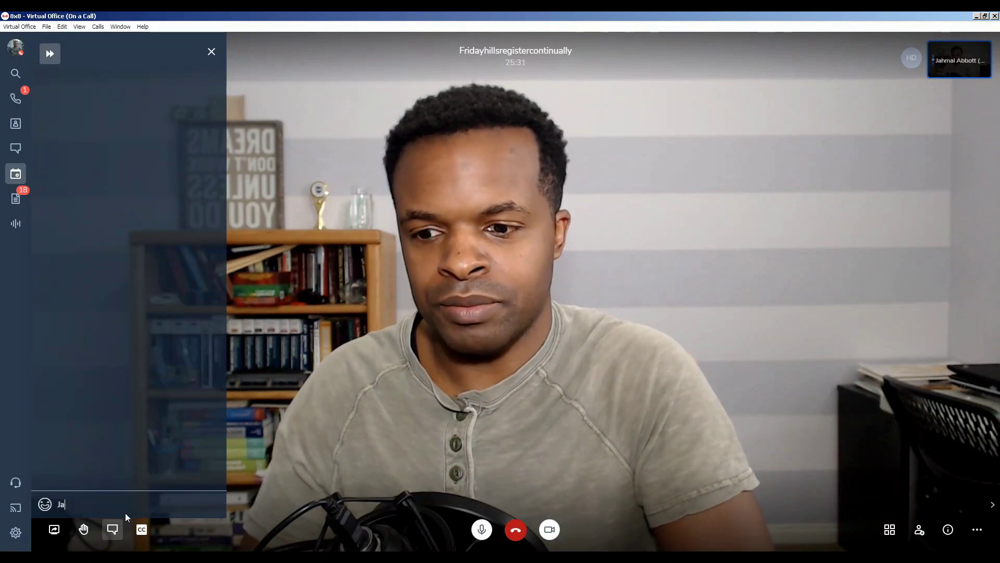
pyautogui.write('hmal is here')
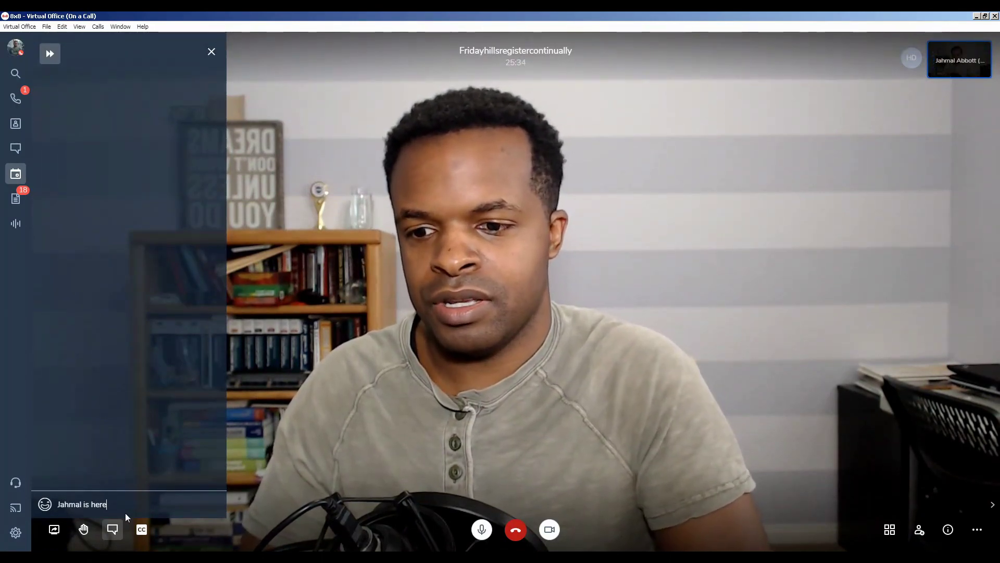
pyautogui.press('Return')
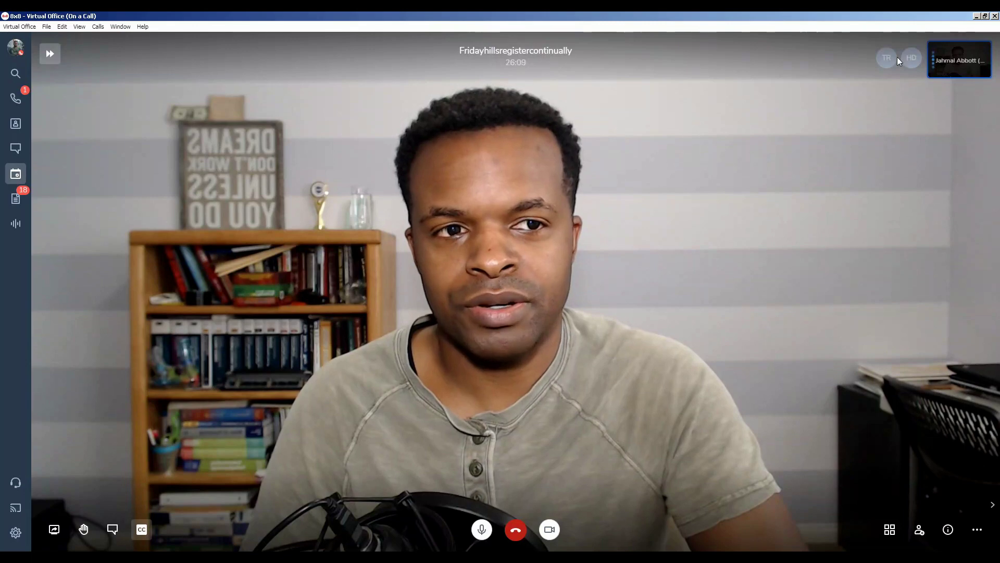
# - Switch off the meeting's live captions and transcription with the CC control
pyautogui.moveTo(888, 58)
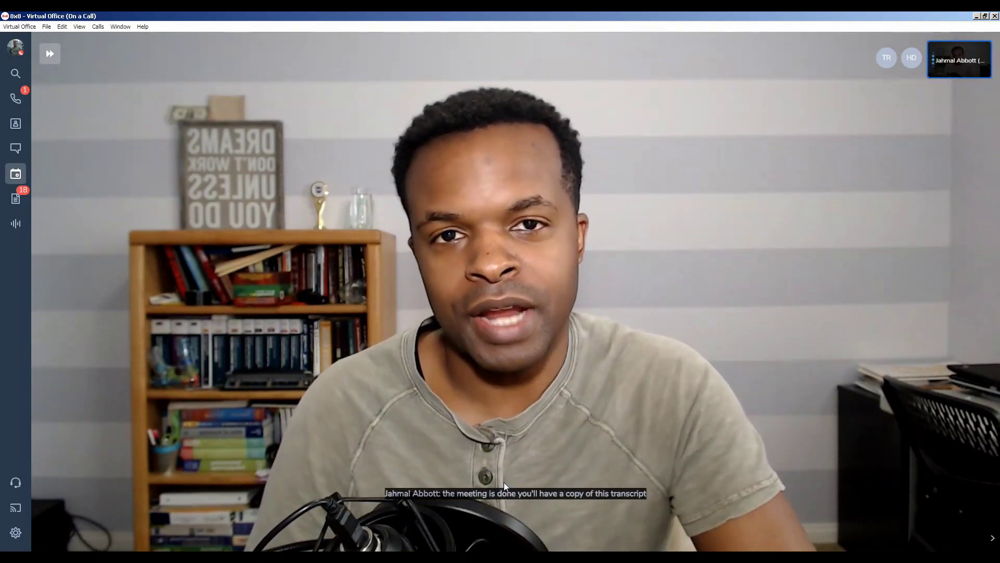
pyautogui.moveTo(504, 471)
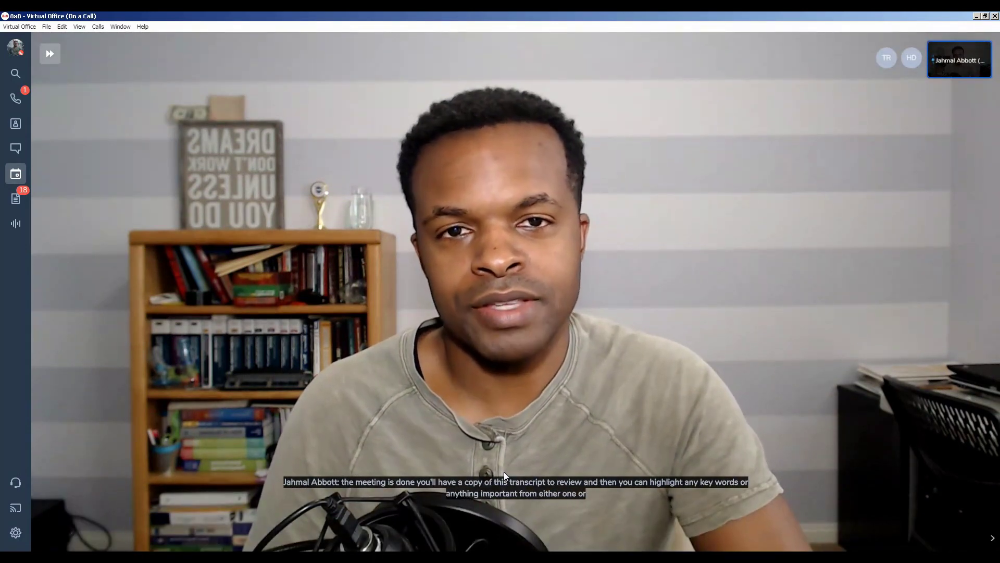
pyautogui.moveTo(183, 521)
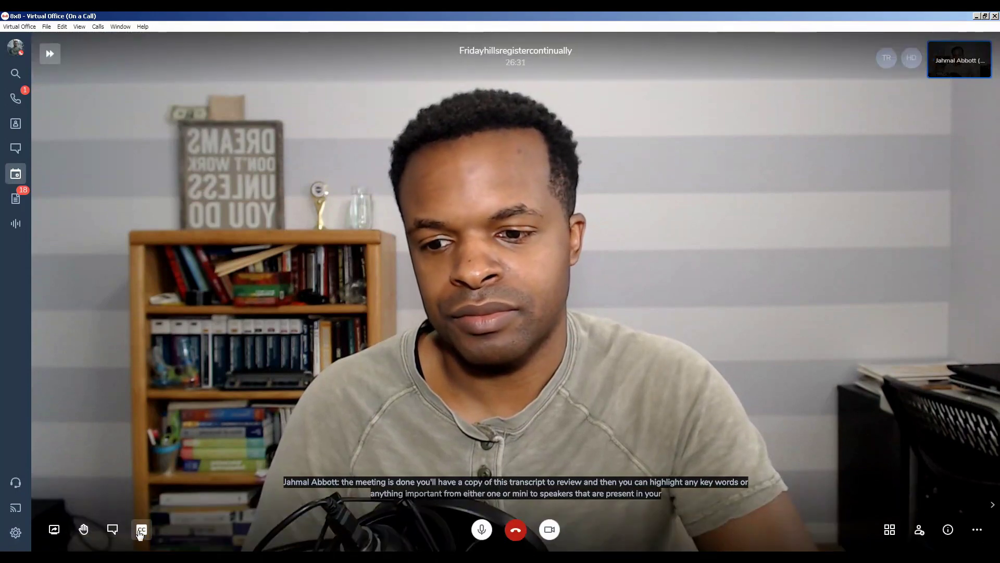
pyautogui.click(141, 530)
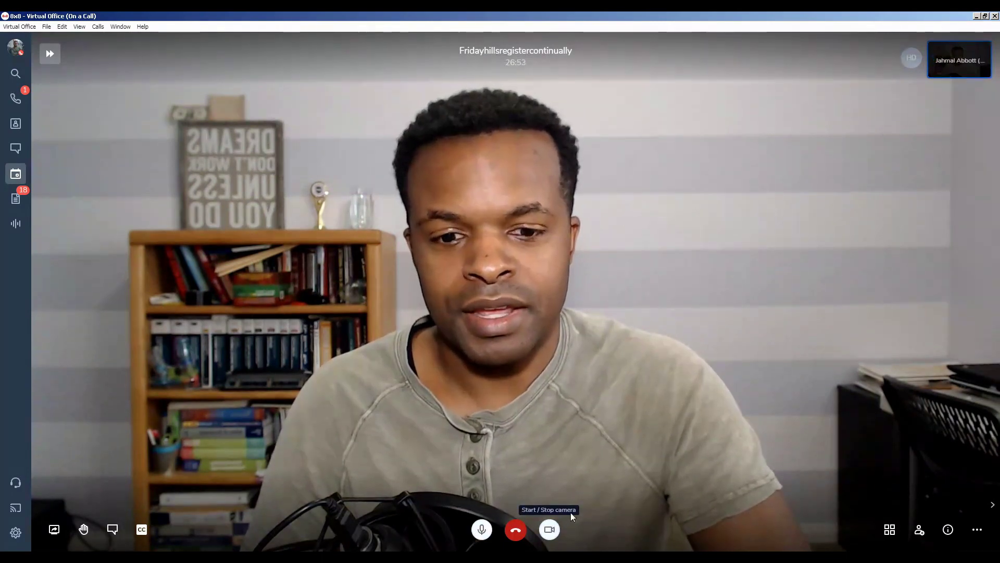
pyautogui.click(551, 529)
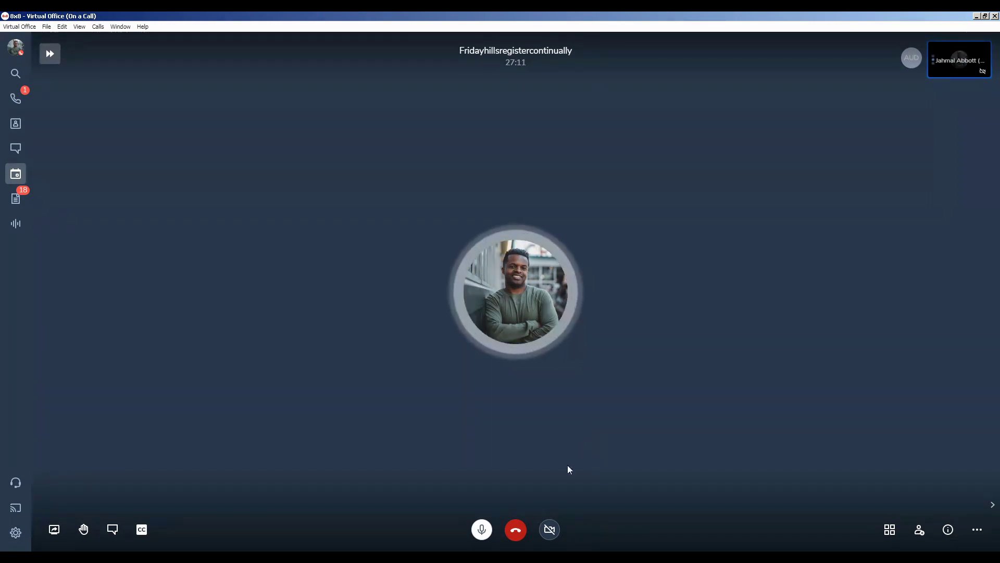
pyautogui.click(550, 534)
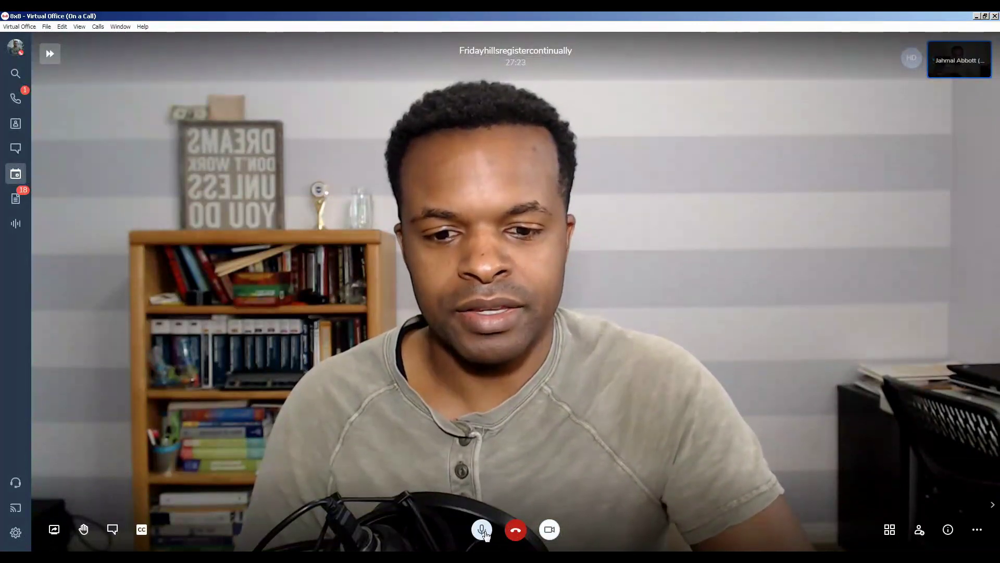
pyautogui.click(483, 532)
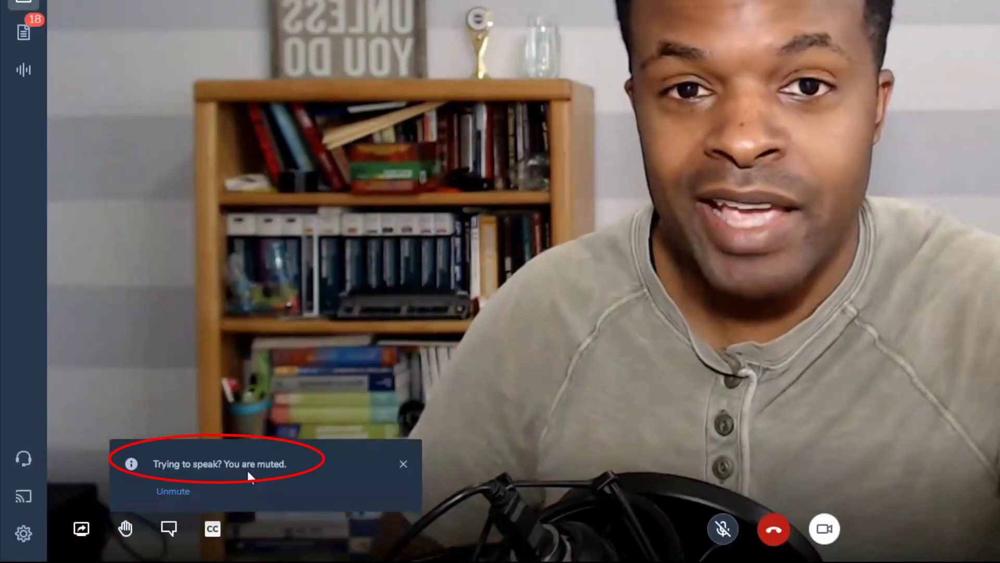
pyautogui.click(723, 529)
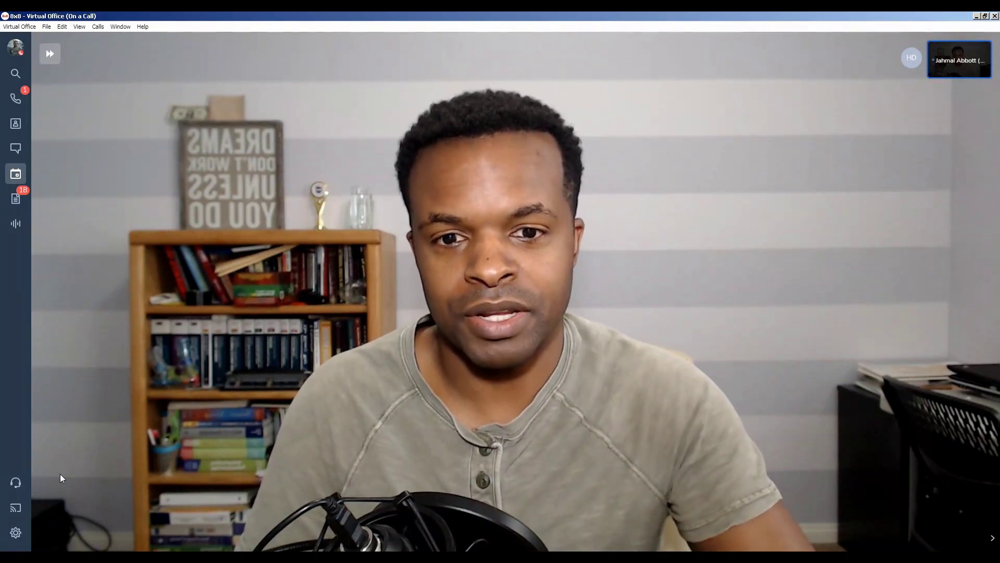
pyautogui.moveTo(241, 473)
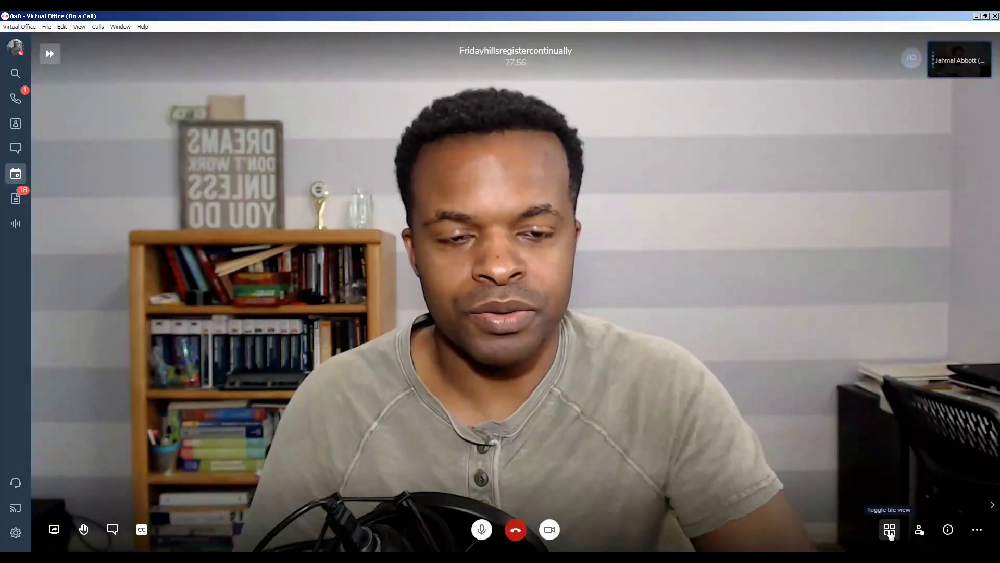
pyautogui.click(890, 530)
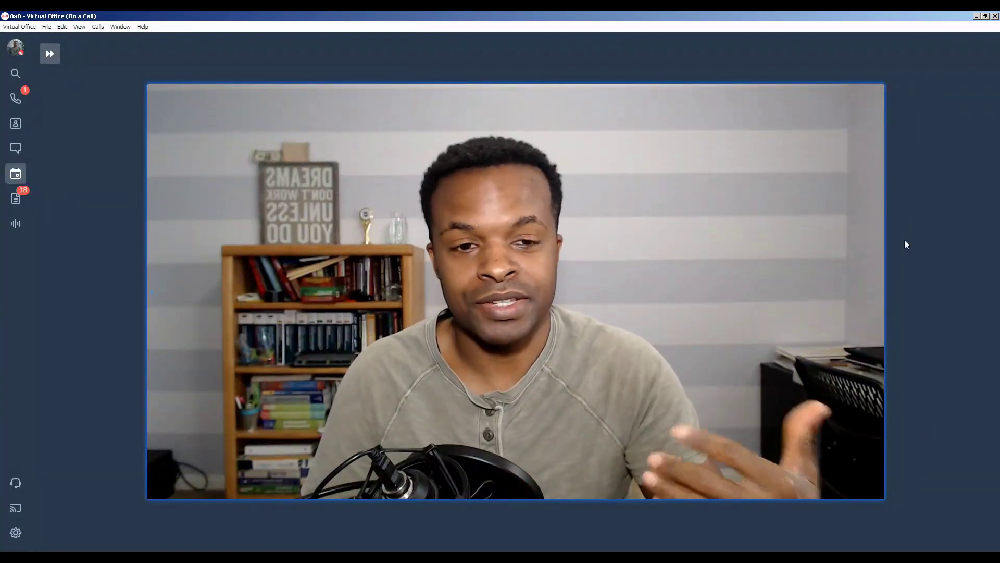
pyautogui.moveTo(759, 161)
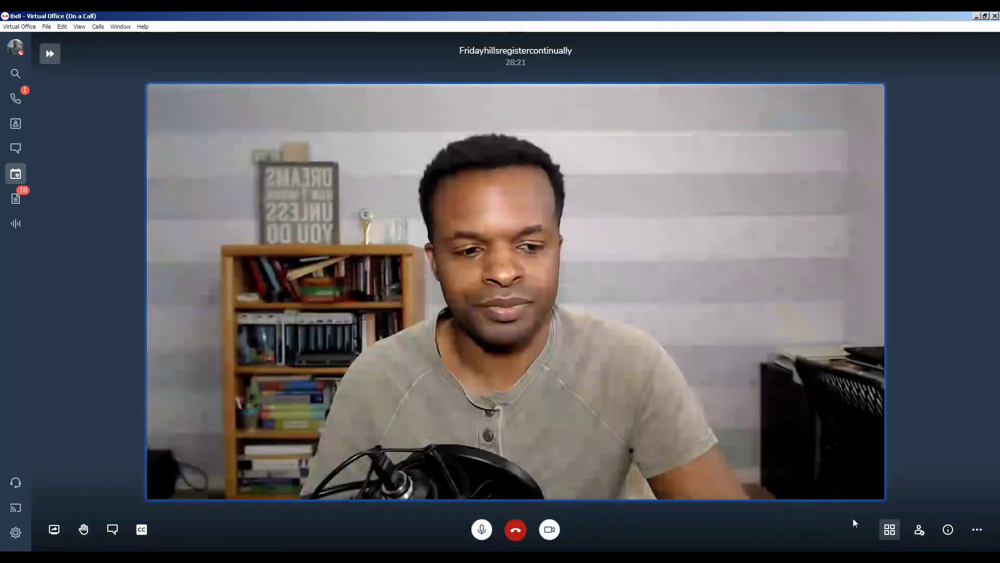
pyautogui.click(890, 529)
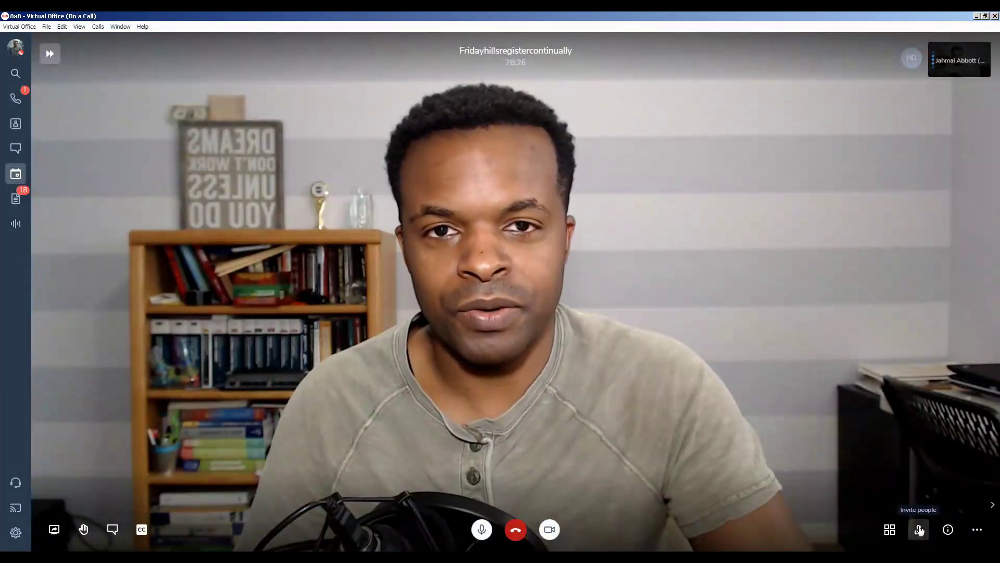
pyautogui.click(919, 530)
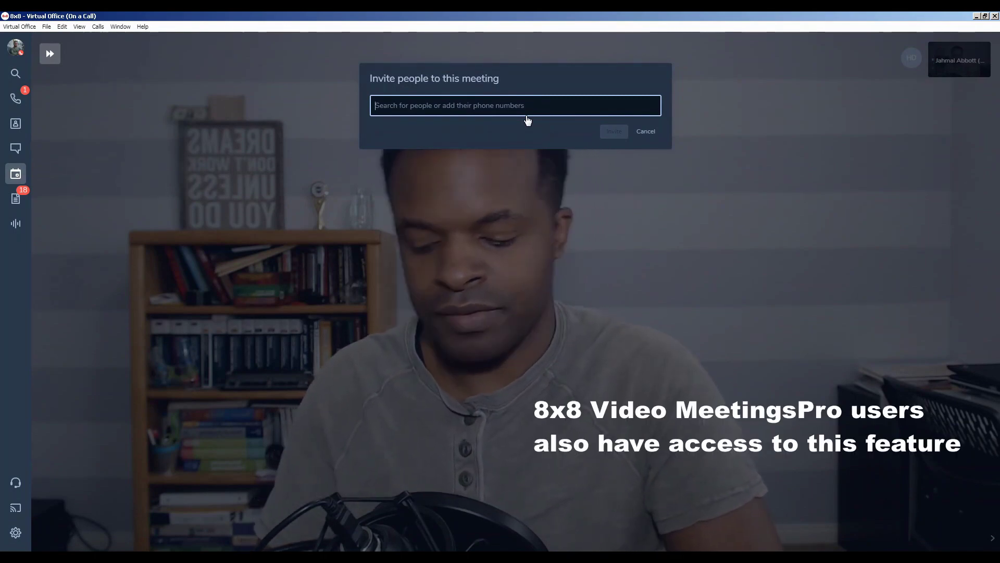
pyautogui.write('a')
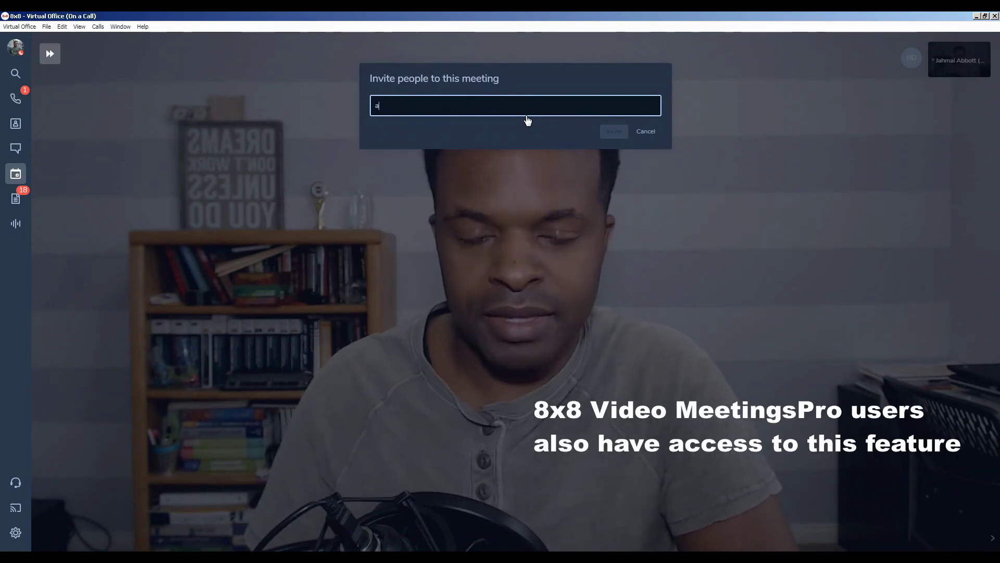
pyautogui.write('nita')
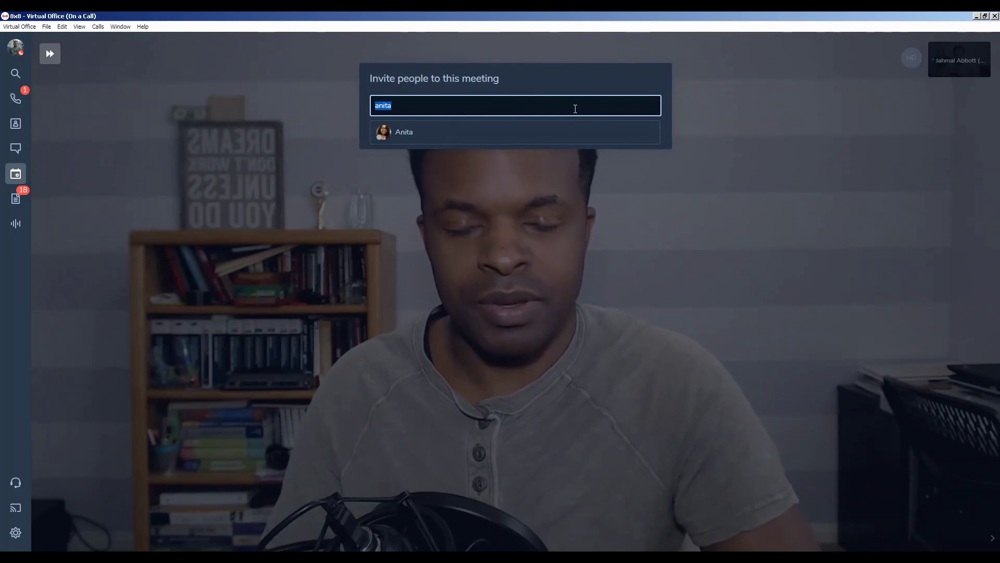
pyautogui.click(646, 132)
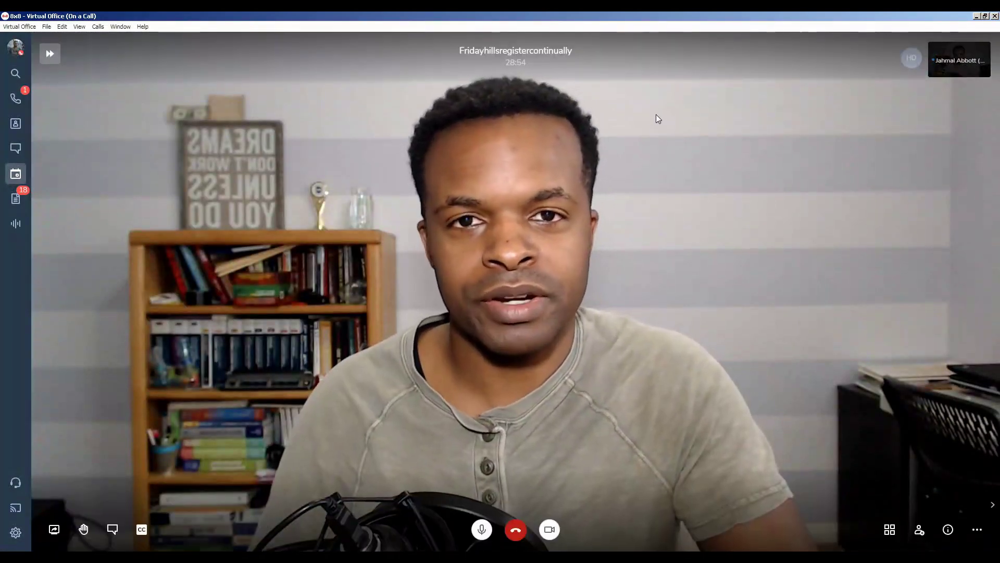
# - Show the meeting's share details with link, dial-in number and PIN
pyautogui.click(947, 533)
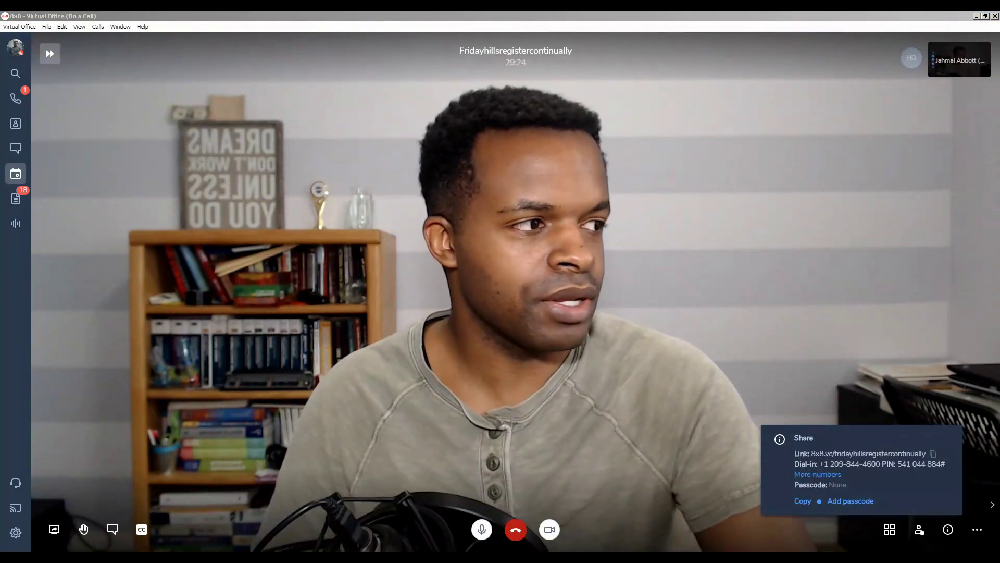
# - Open the More numbers list and scroll through the international dial-in numbers by country
pyautogui.doubleClick(562, 92)
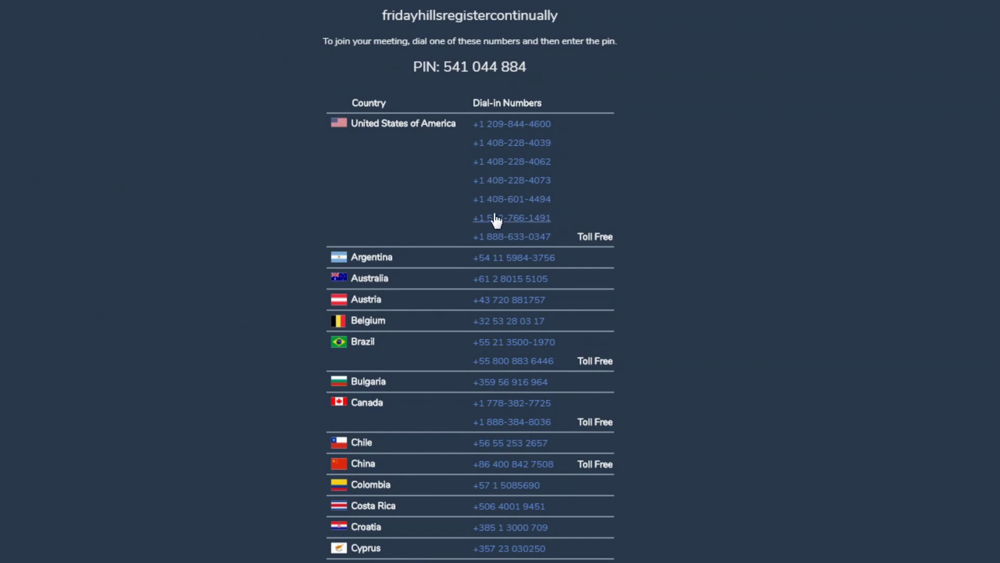
pyautogui.scroll(-2, 495, 229)
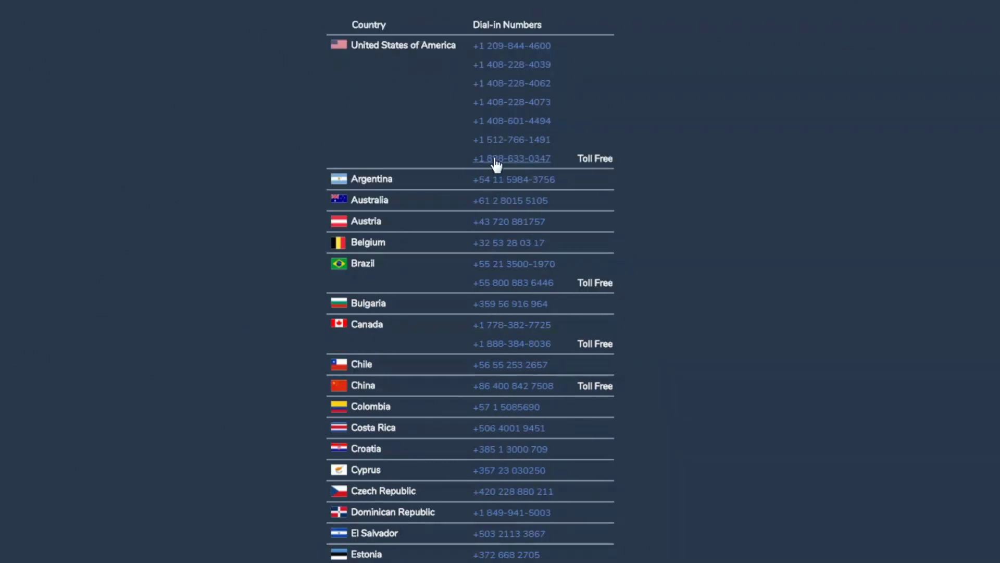
pyautogui.scroll(-2, 446, 290)
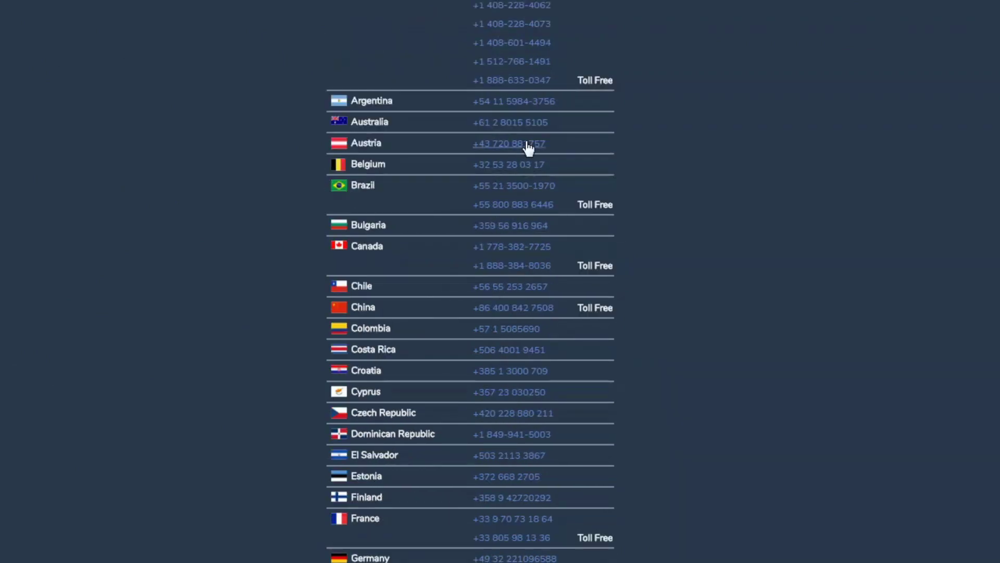
pyautogui.scroll(-8, 425, 514)
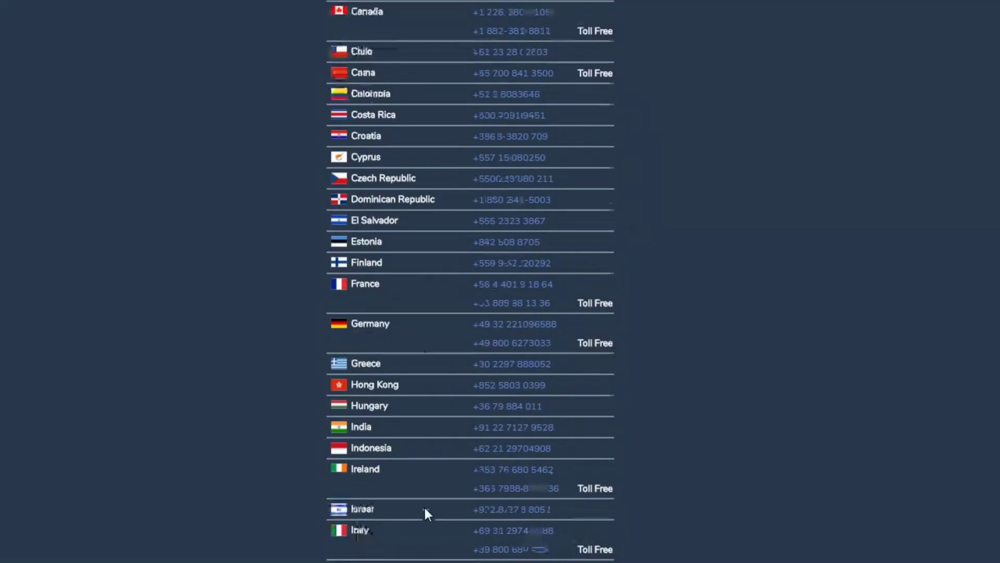
pyautogui.scroll(6, 594, 342)
pyautogui.scroll(3, 581, 211)
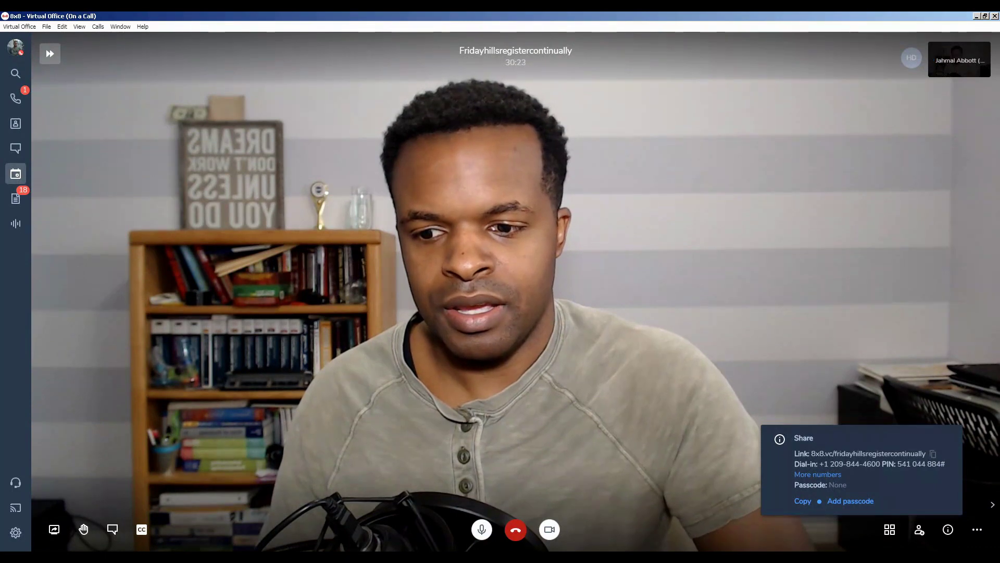
# - Bring up the Notepad holding the meeting link, reposition it, and return to the call
pyautogui.hotkey('alt', 'Tab')
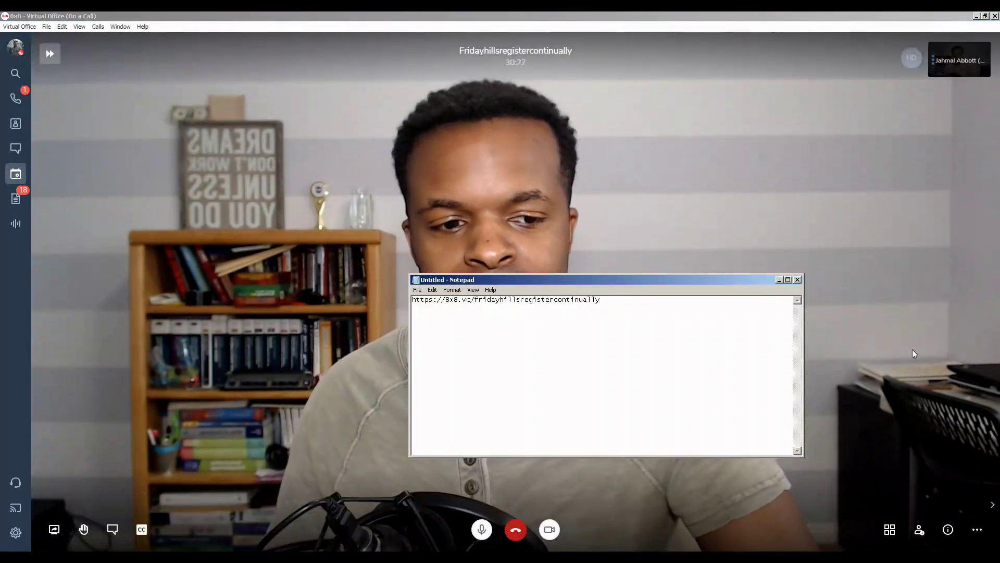
pyautogui.moveTo(541, 280); pyautogui.dragTo(739, 149)
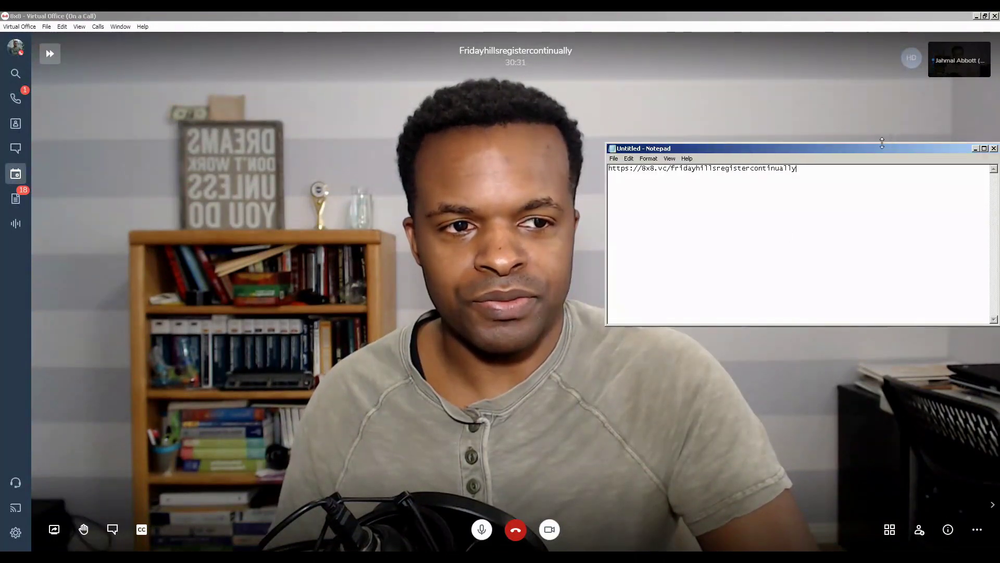
pyautogui.click(976, 149)
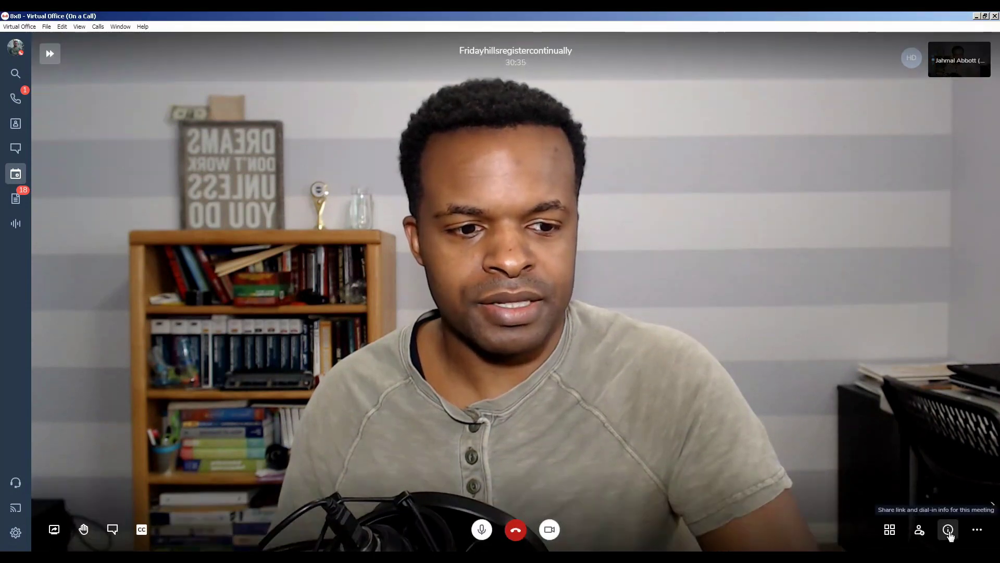
# - Copy the full meeting invitation and paste it over the link in Notepad, then minimize Notepad
pyautogui.click(949, 537)
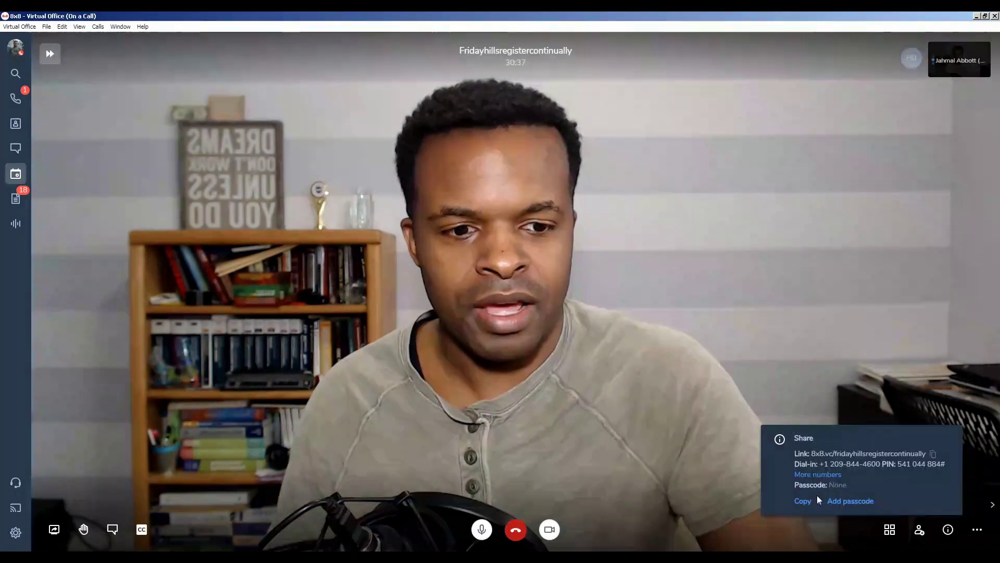
pyautogui.click(804, 502)
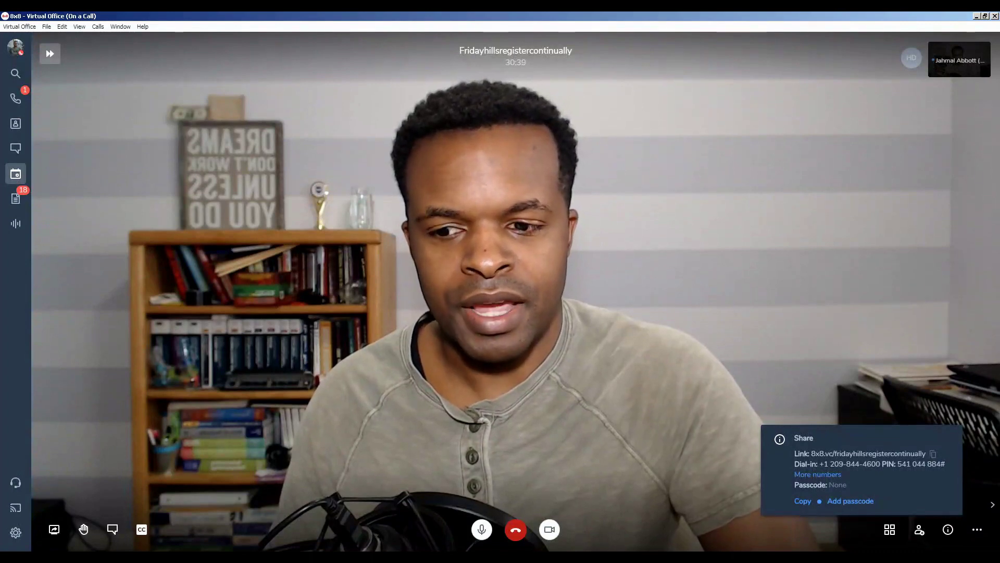
pyautogui.hotkey('alt', 'Tab')
pyautogui.write('https://8x8.vc/fridayhillsregistercontinually')
pyautogui.hotkey('ctrl', 'a')
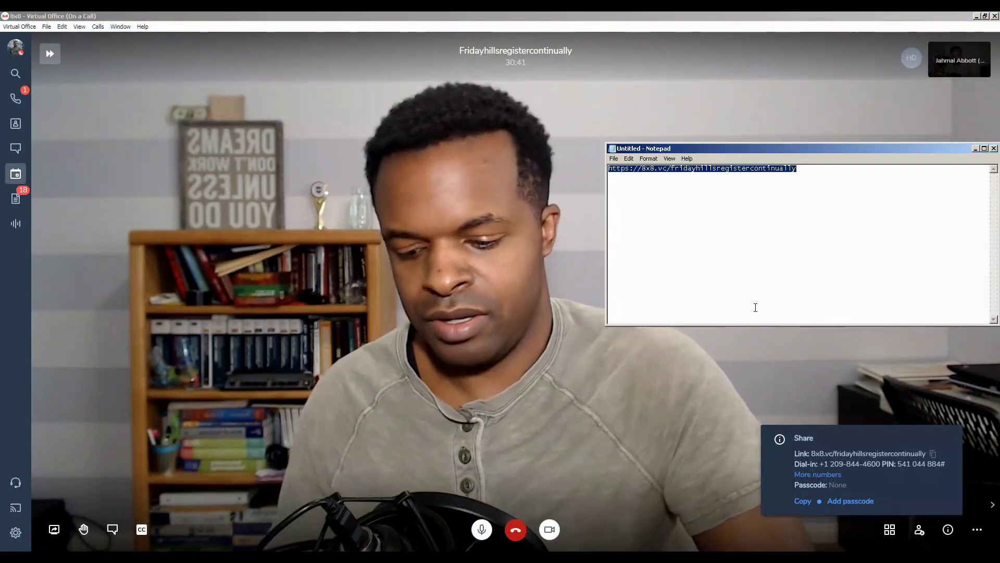
pyautogui.hotkey('ctrl', 'v')
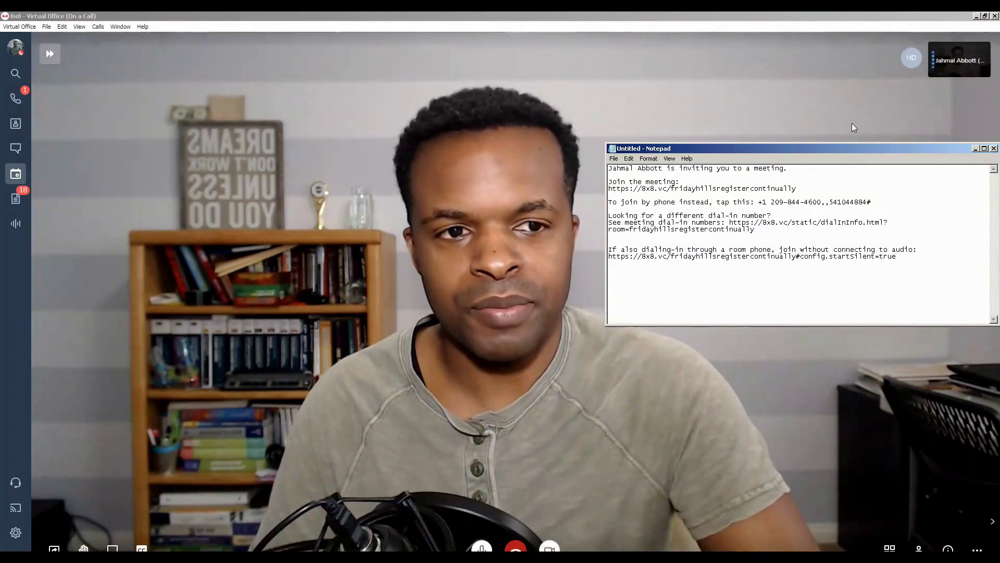
pyautogui.moveTo(834, 156); pyautogui.dragTo(848, 237)
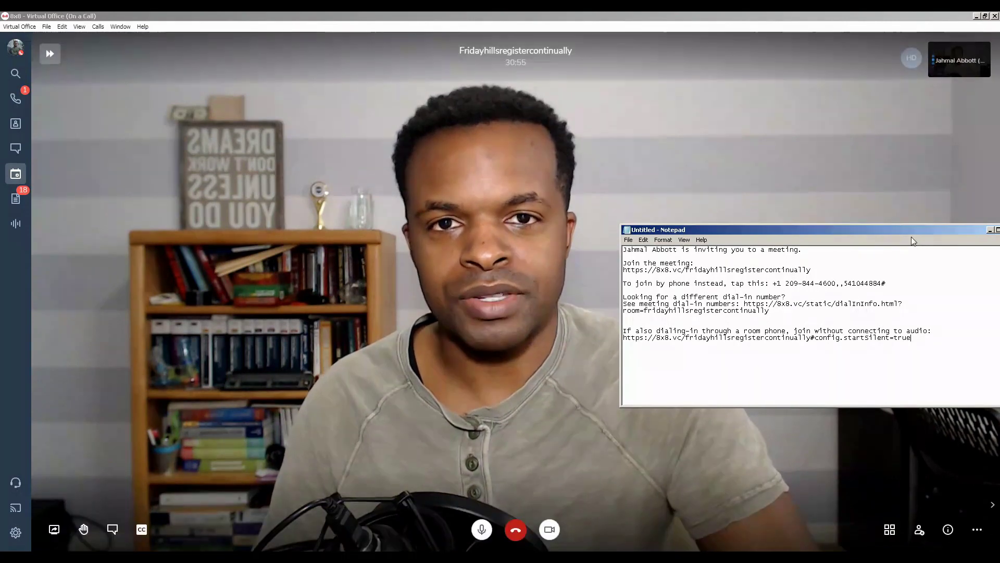
pyautogui.click(990, 230)
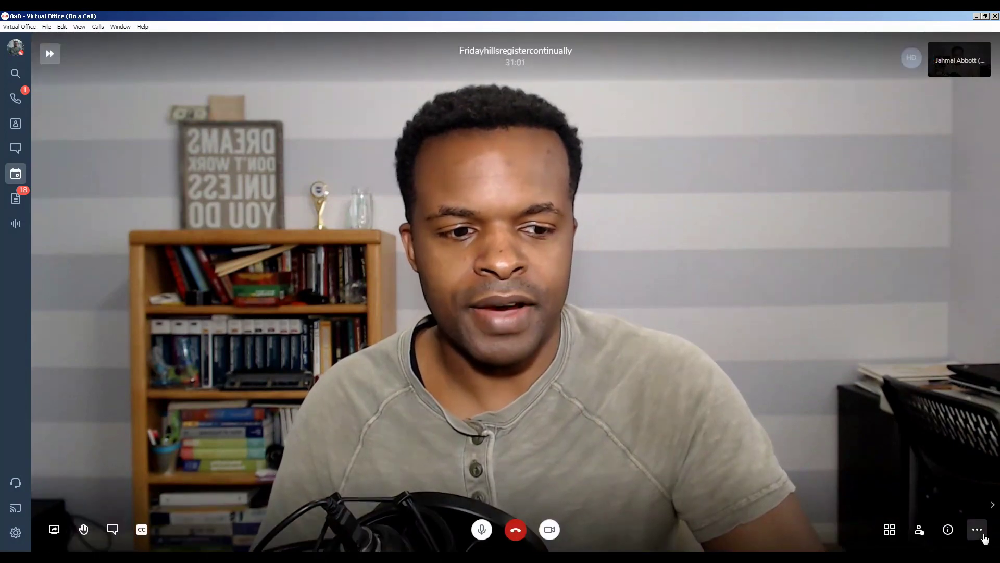
# - Open the '...' More actions menu, close it, and reopen it to review its options
pyautogui.click(978, 530)
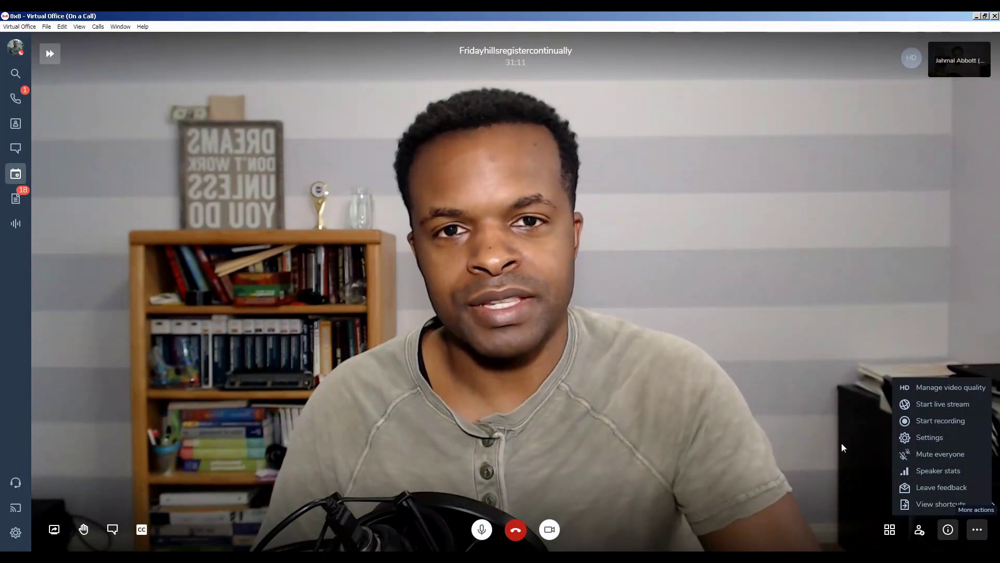
pyautogui.click(802, 407)
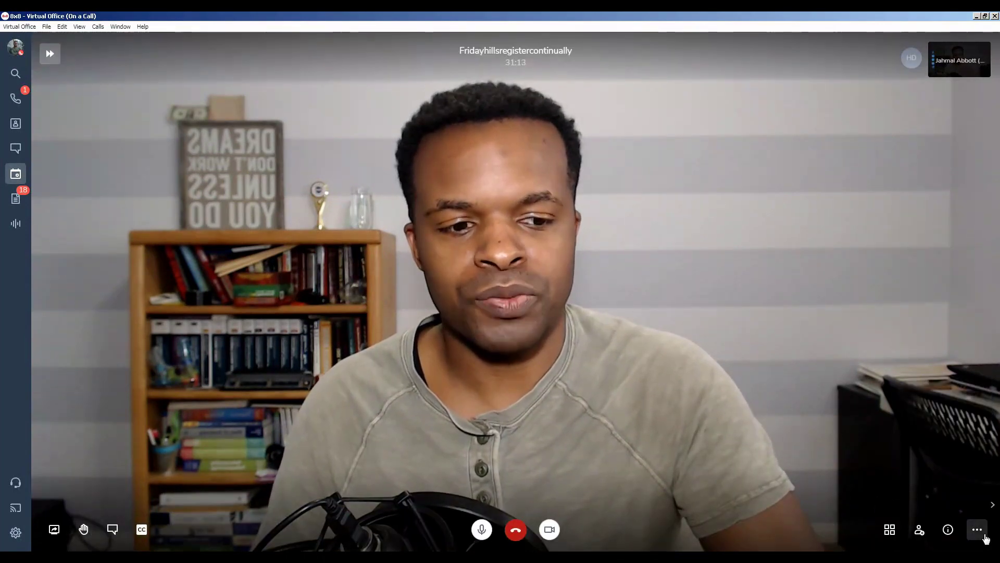
pyautogui.click(978, 530)
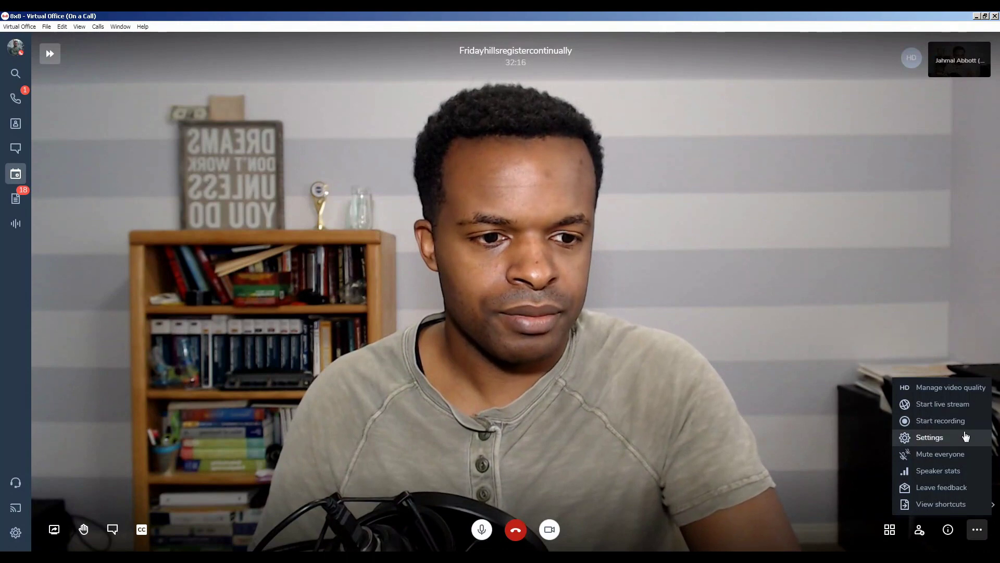
pyautogui.click(980, 531)
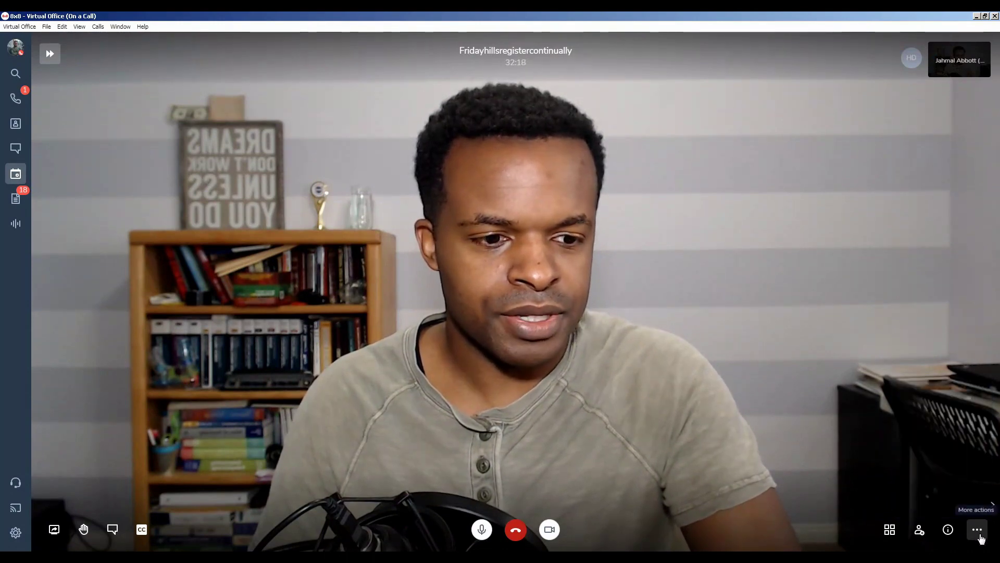
pyautogui.click(981, 536)
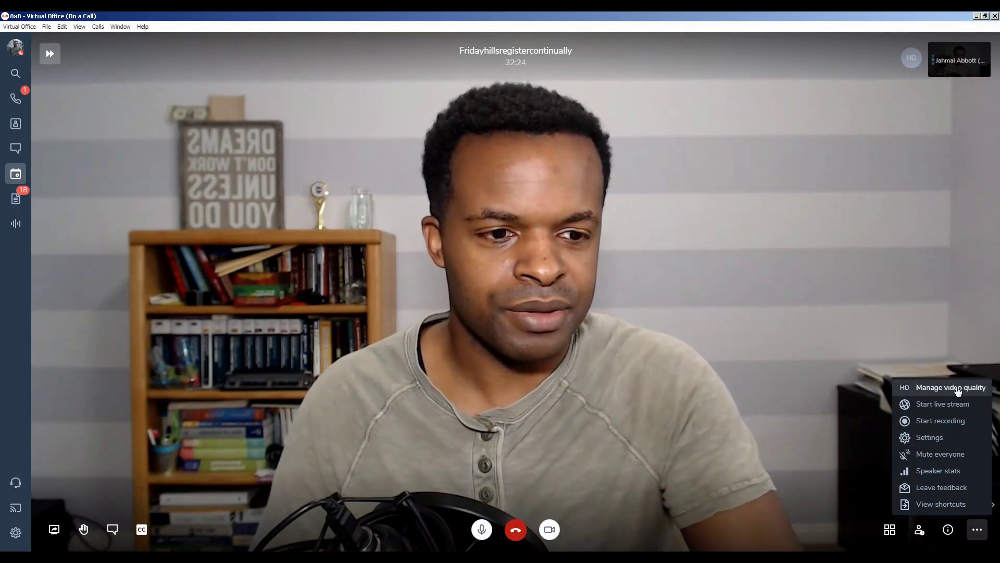
pyautogui.click(927, 440)
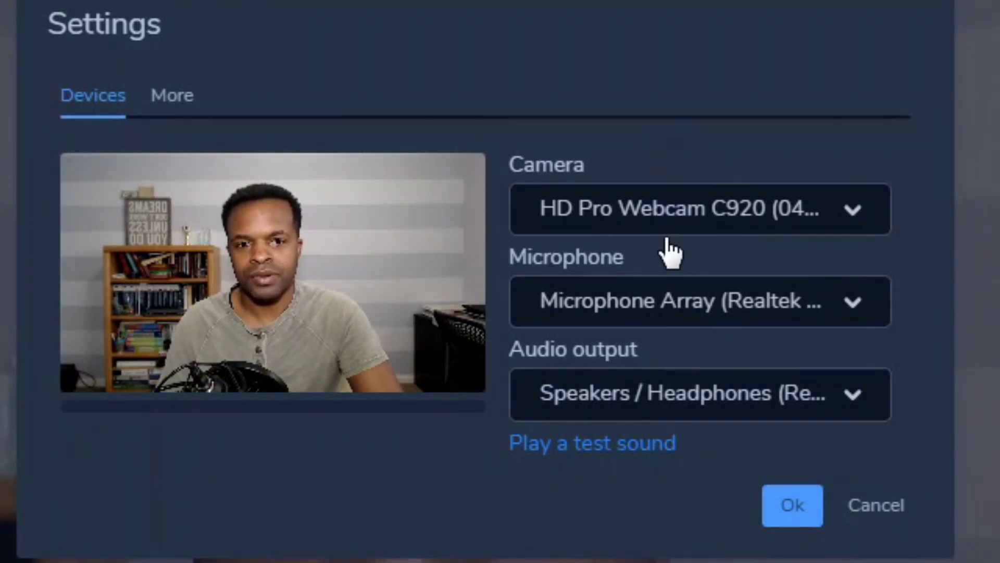
pyautogui.click(737, 219)
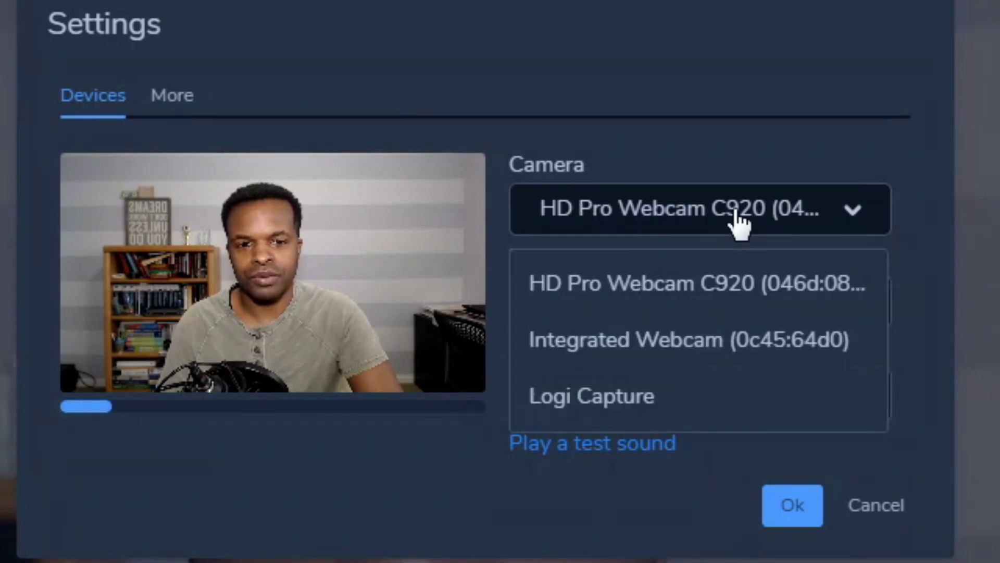
pyautogui.click(710, 295)
pyautogui.click(709, 319)
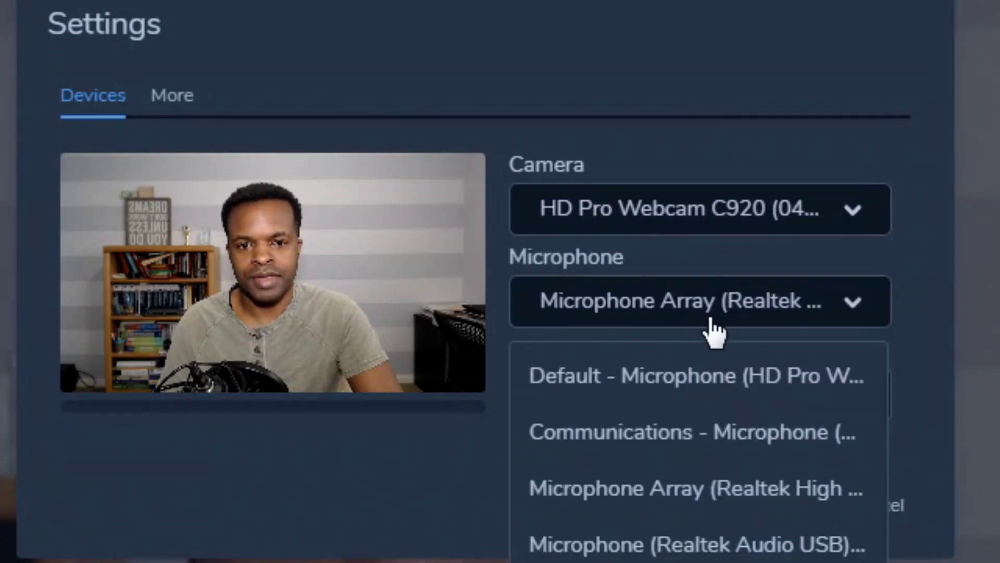
pyautogui.click(644, 118)
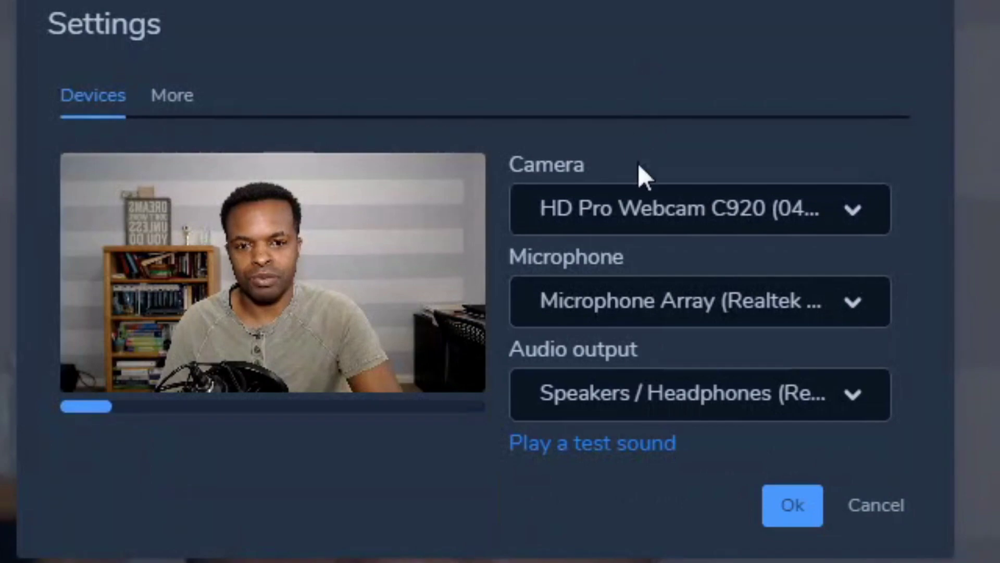
pyautogui.click(903, 508)
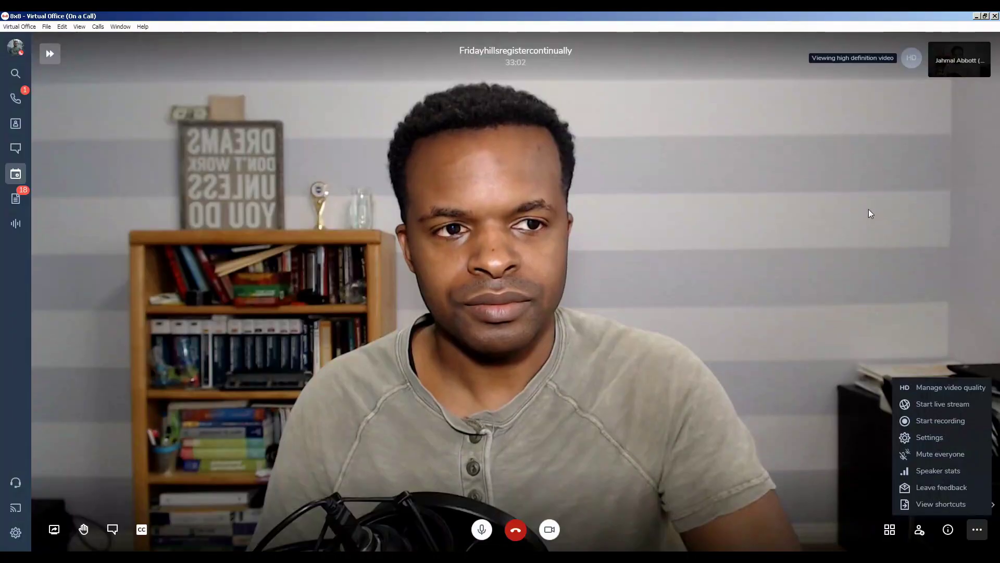
pyautogui.moveTo(913, 60)
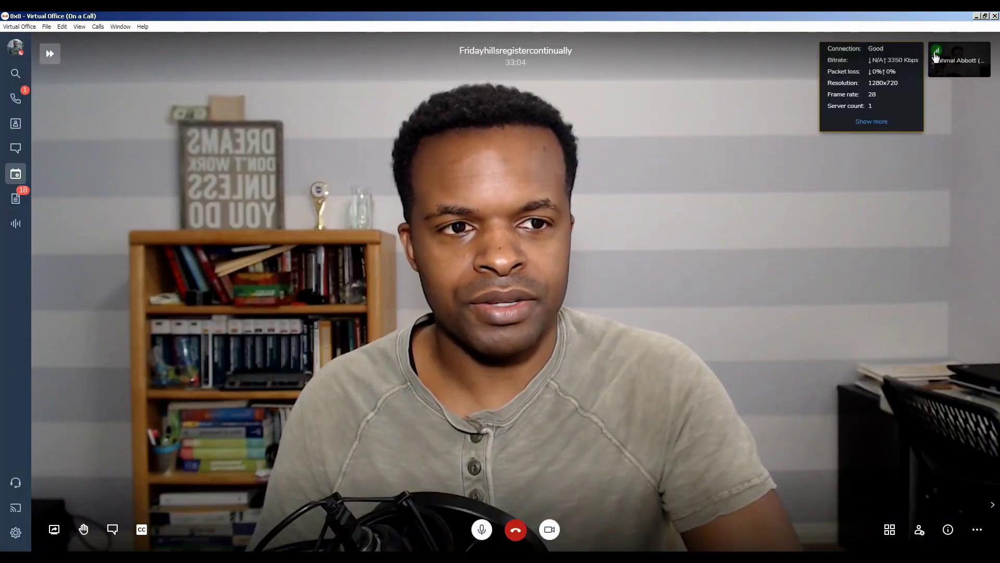
pyautogui.click(885, 122)
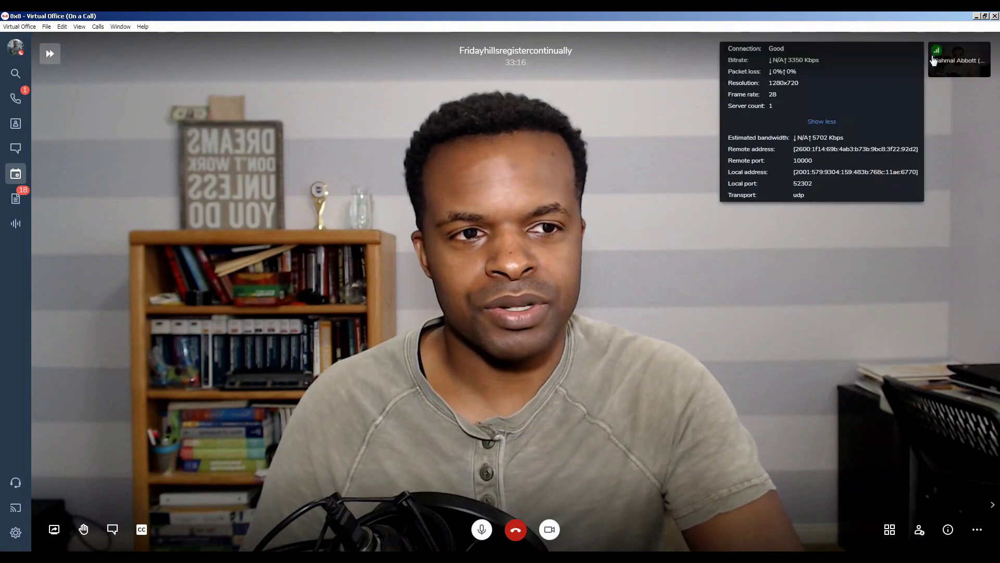
pyautogui.moveTo(941, 56)
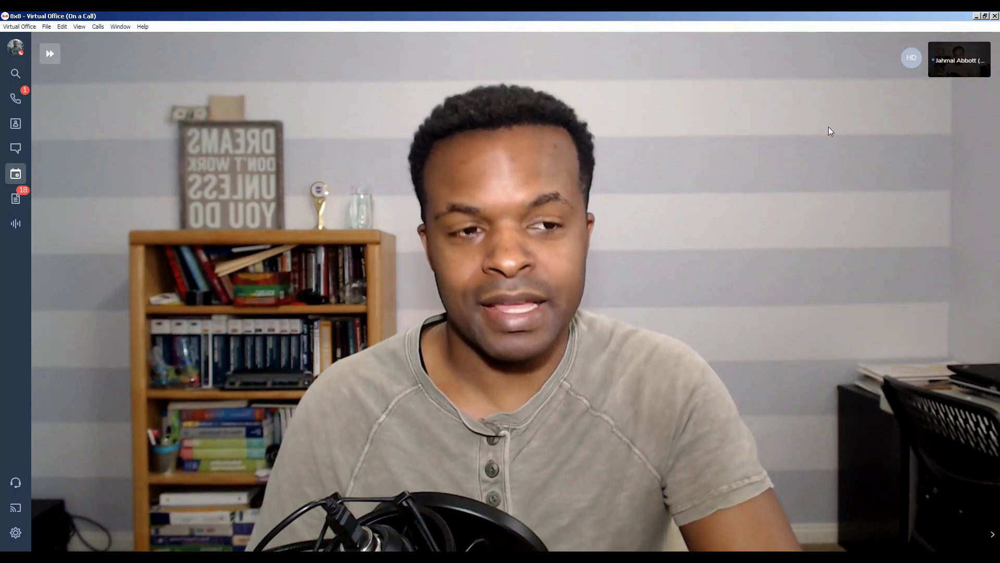
pyautogui.doubleClick(742, 186)
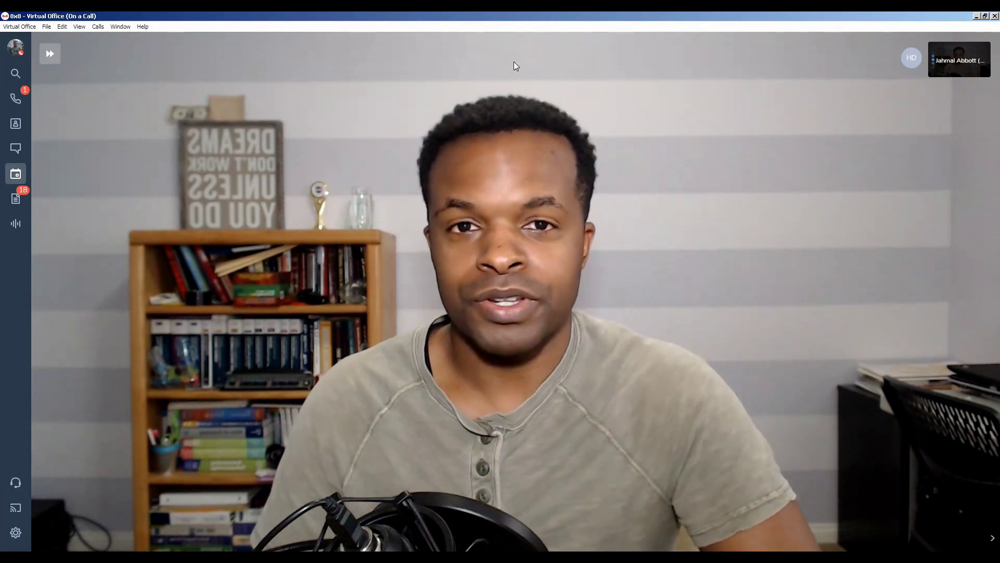
pyautogui.moveTo(514, 62)
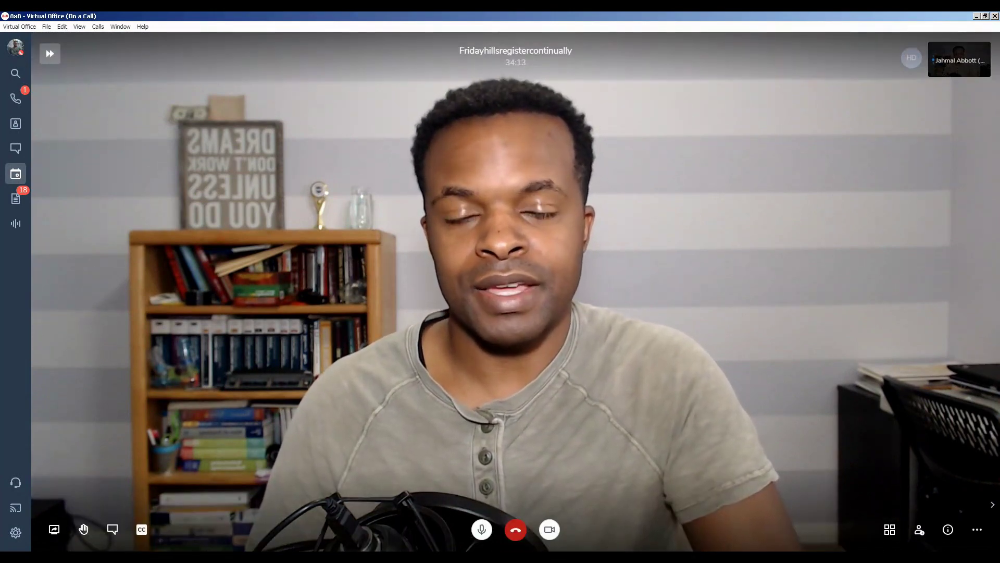